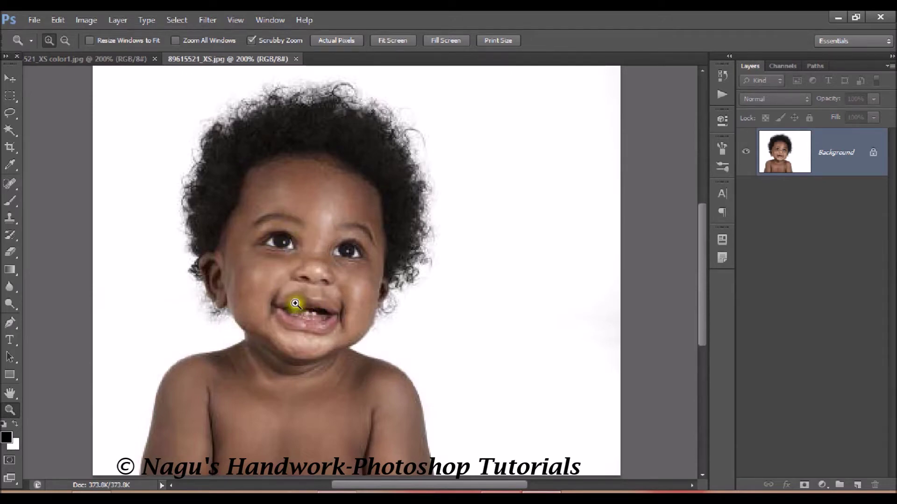
Start a Pen tool path at the photo's lower edge and trace up the baby's left-hand arm and shoulder to the neck.
click(10, 323)
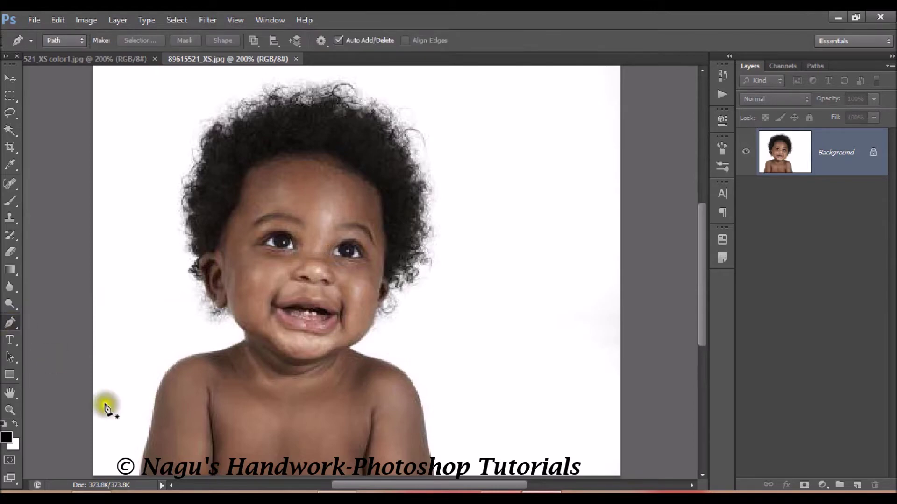
click(139, 473)
click(146, 439)
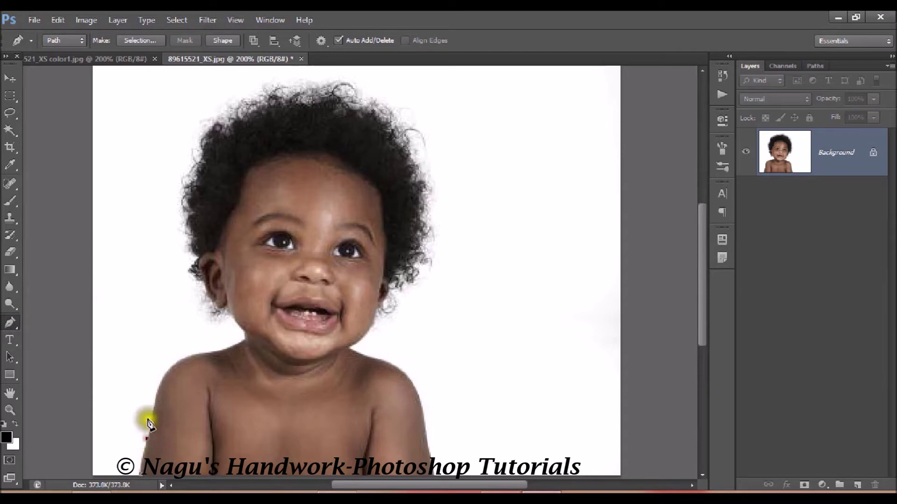
click(157, 399)
click(164, 375)
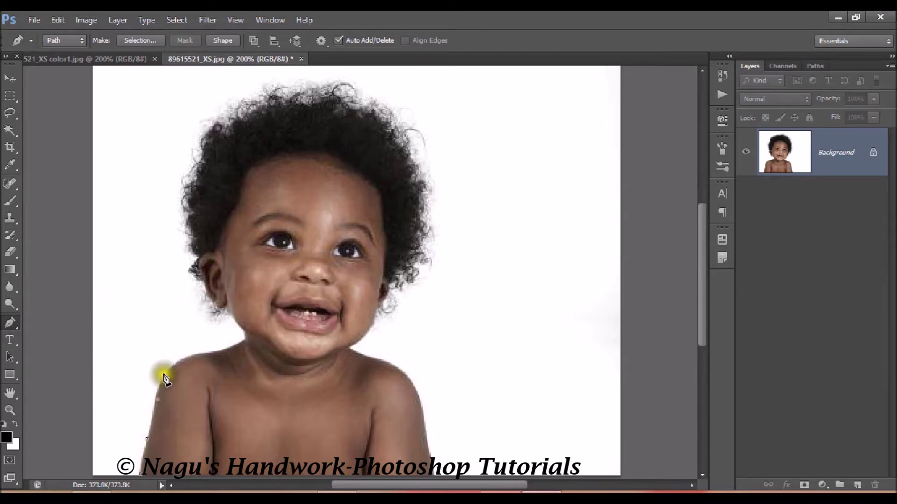
click(180, 362)
click(207, 353)
click(227, 349)
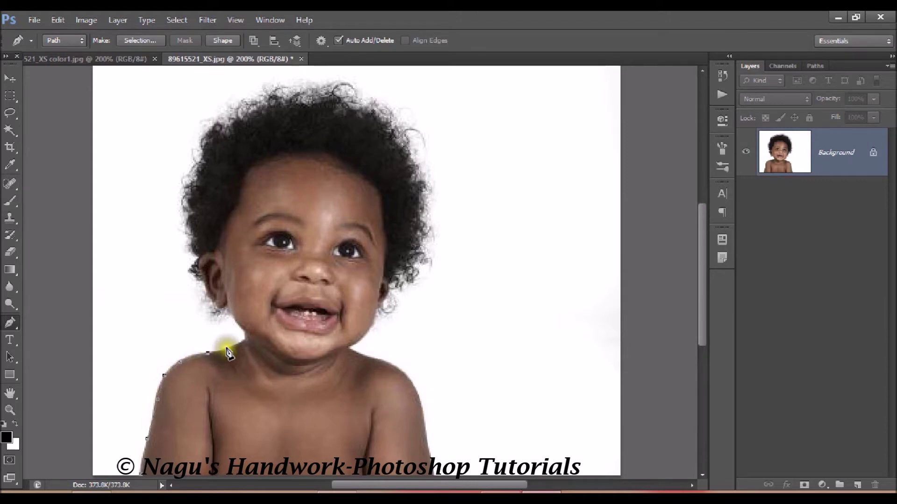
Continue the path up the jaw and around the outer edge of the left-hand ear to the hairline.
click(230, 318)
click(204, 287)
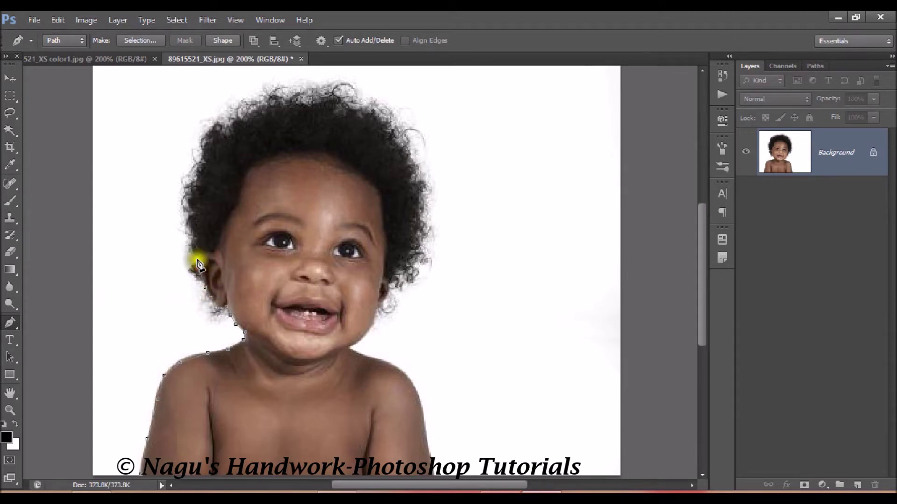
click(199, 269)
click(211, 255)
click(218, 245)
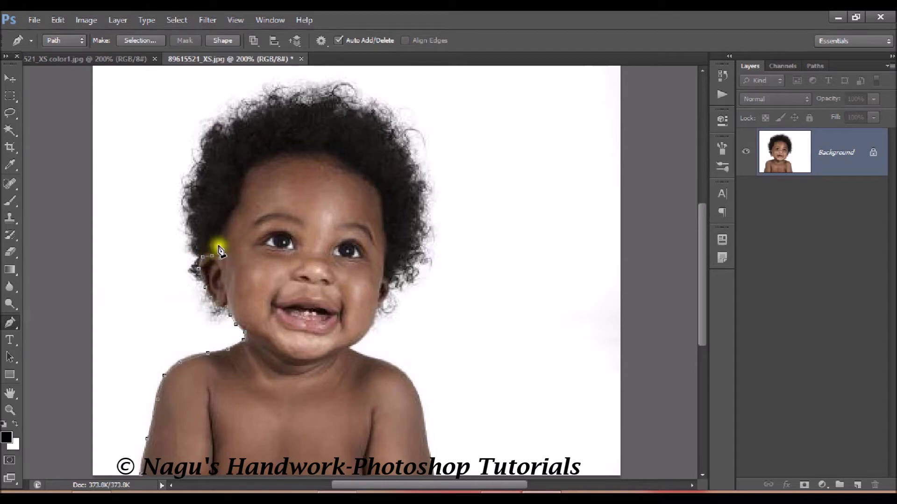
Extend the path up the temple along the hairline to the upper forehead.
click(225, 227)
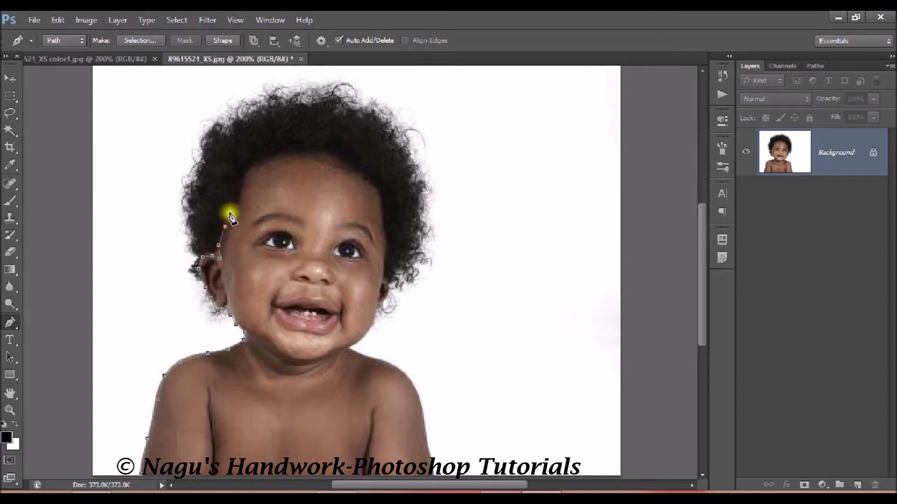
click(237, 206)
click(241, 189)
click(245, 174)
click(257, 166)
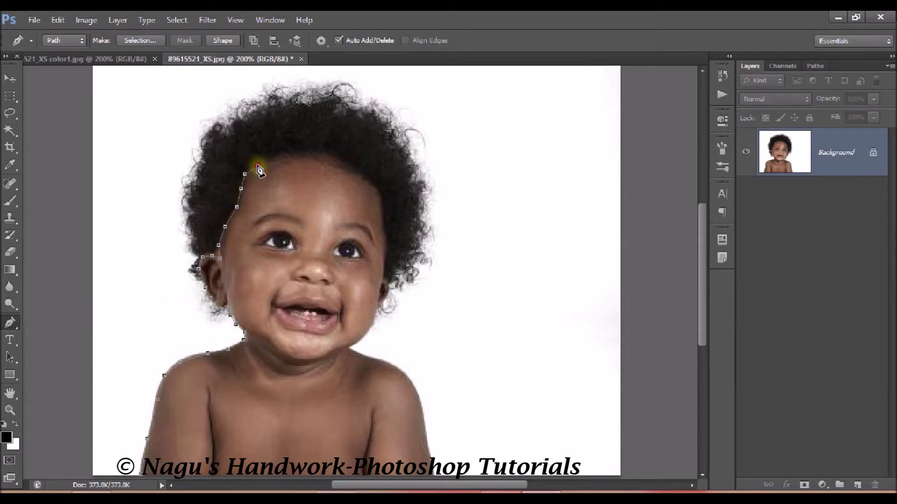
click(286, 158)
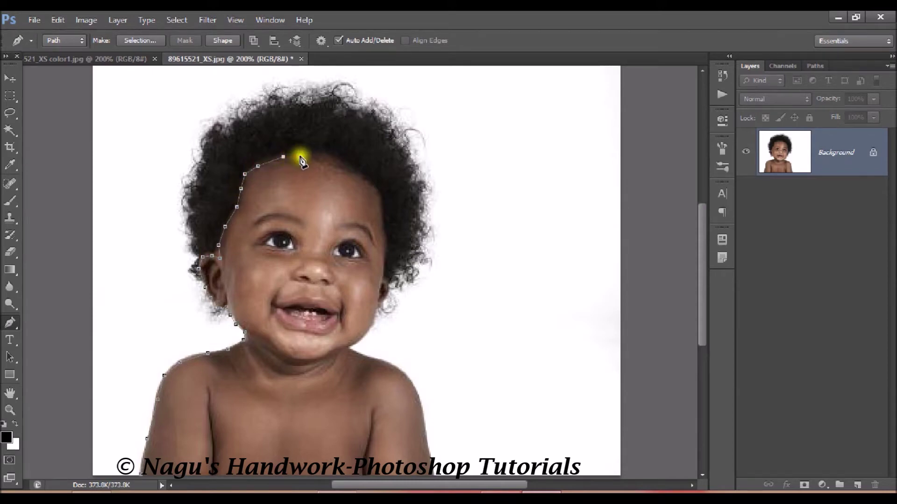
Trace the path across the top of the forehead along the hairline, undoing the misplaced anchor point at the far temple.
click(303, 157)
click(323, 158)
click(339, 162)
click(354, 170)
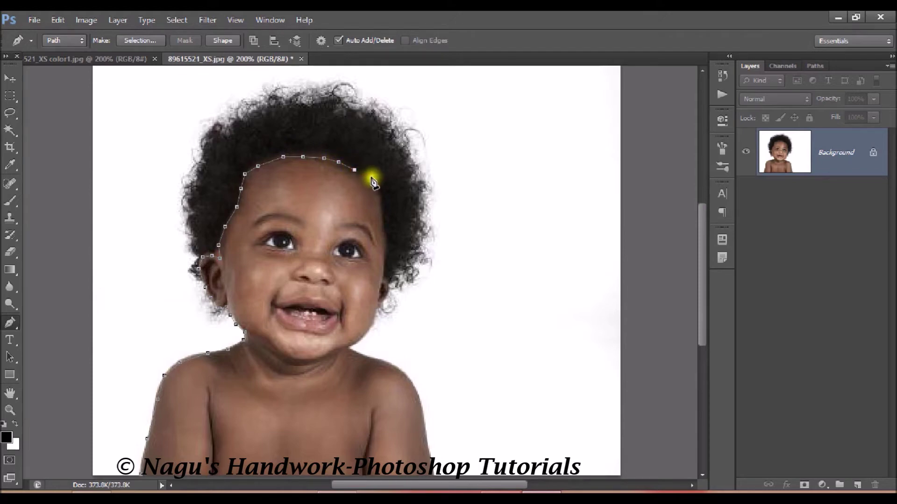
click(374, 195)
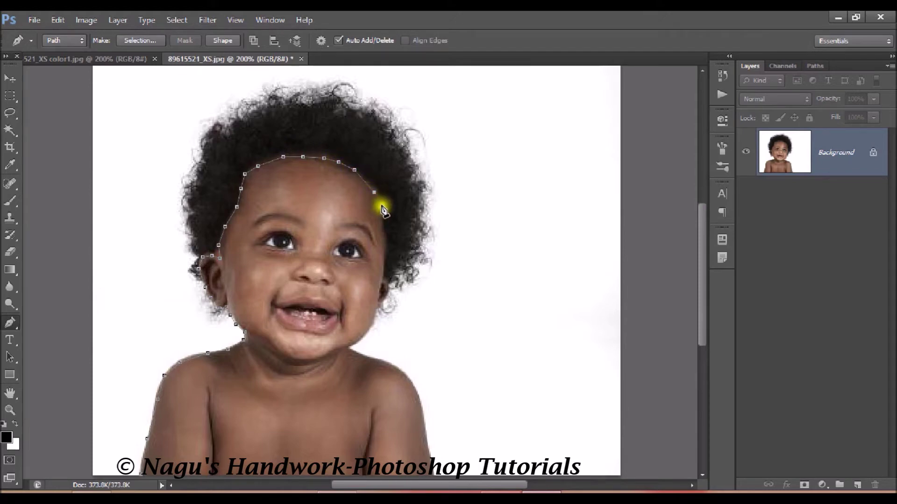
key(ctrl+z)
Trace the path down the right-hand side of the face along the hairline to the ear.
click(370, 183)
click(382, 200)
click(383, 220)
click(385, 237)
click(386, 256)
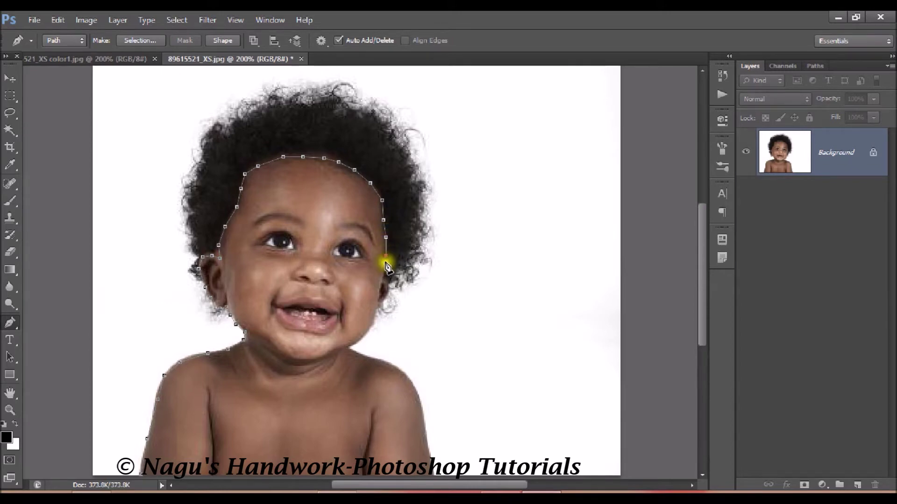
click(384, 274)
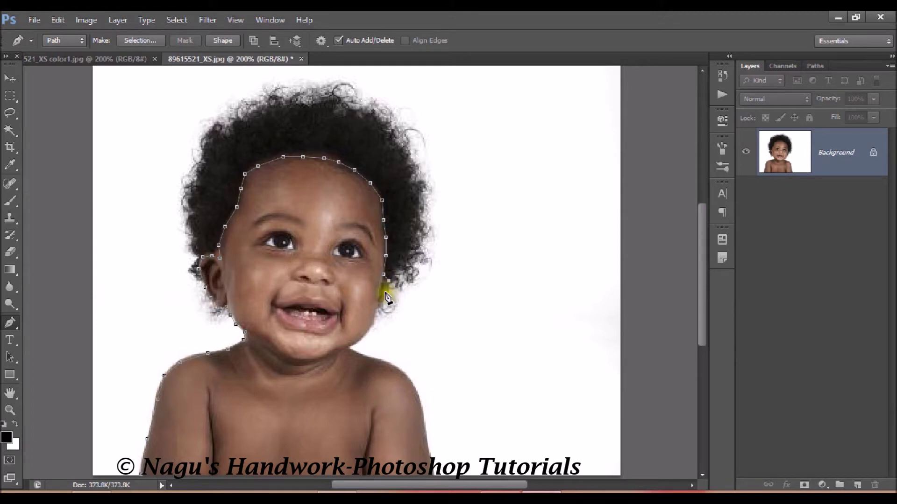
Continue the path around the right-hand ear and down the cheek and jaw to the neck.
click(380, 304)
click(375, 323)
click(365, 333)
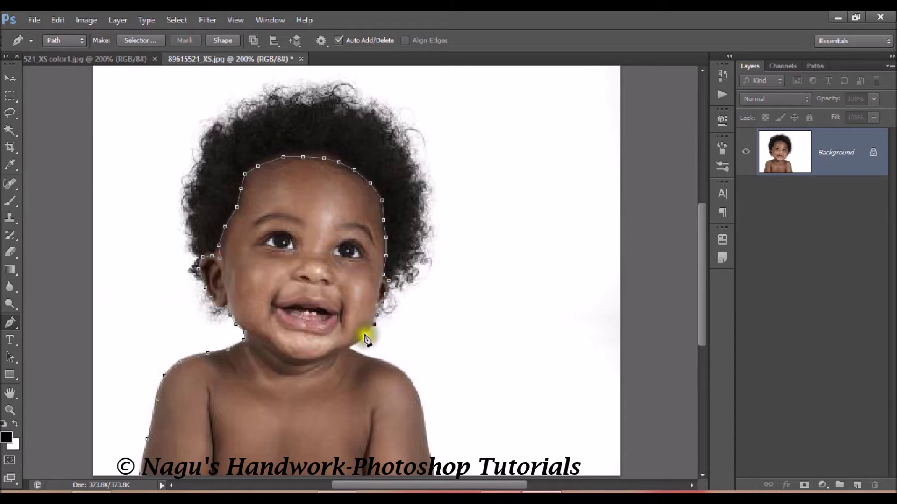
click(357, 341)
click(351, 347)
Trace the right-hand shoulder and arm down to the photo's lower edge and close the body outline at its starting point.
click(357, 353)
click(375, 358)
drag(387, 363, 396, 369)
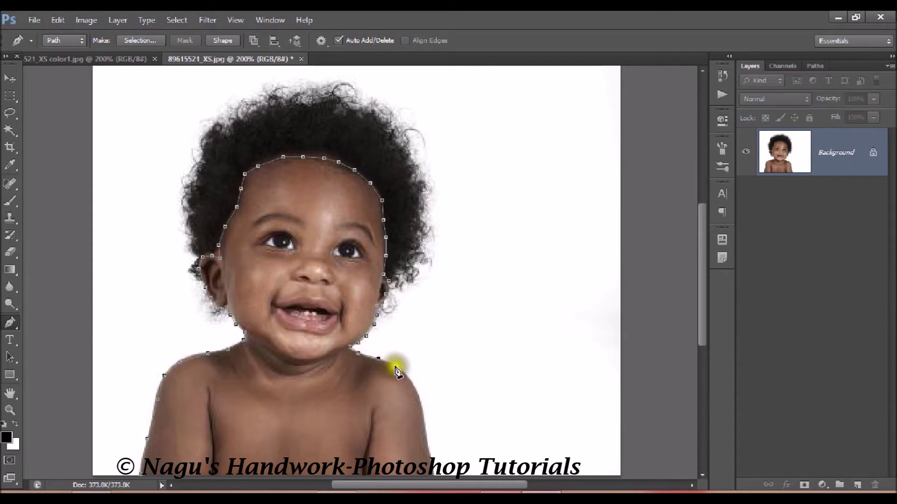
click(410, 383)
click(419, 400)
click(423, 423)
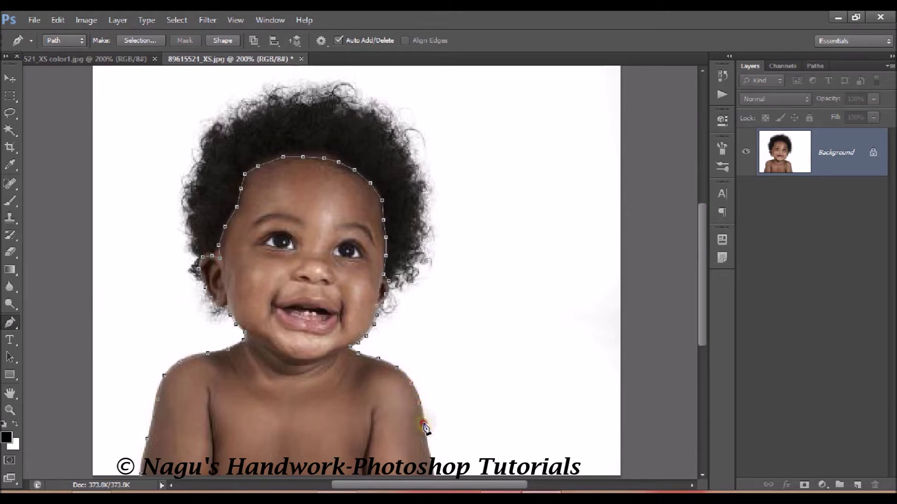
click(429, 443)
click(429, 456)
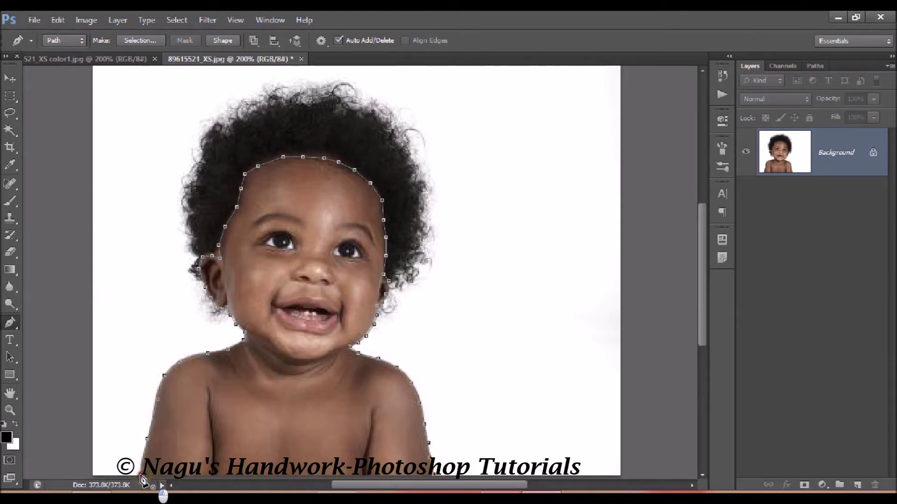
ctrl+click(222, 351)
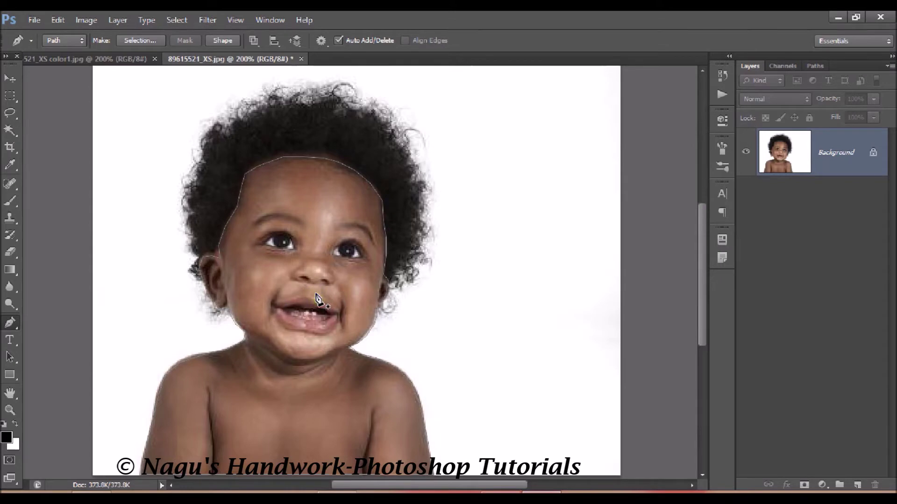
Draw a closed path around the baby's lips and open mouth.
click(272, 306)
drag(327, 303, 276, 326)
click(306, 334)
click(271, 309)
Draw a closed path around each of the baby's eyes.
click(344, 241)
click(351, 242)
click(332, 258)
click(290, 246)
click(289, 239)
click(289, 240)
click(278, 235)
click(266, 234)
click(257, 243)
click(265, 249)
click(280, 251)
click(294, 248)
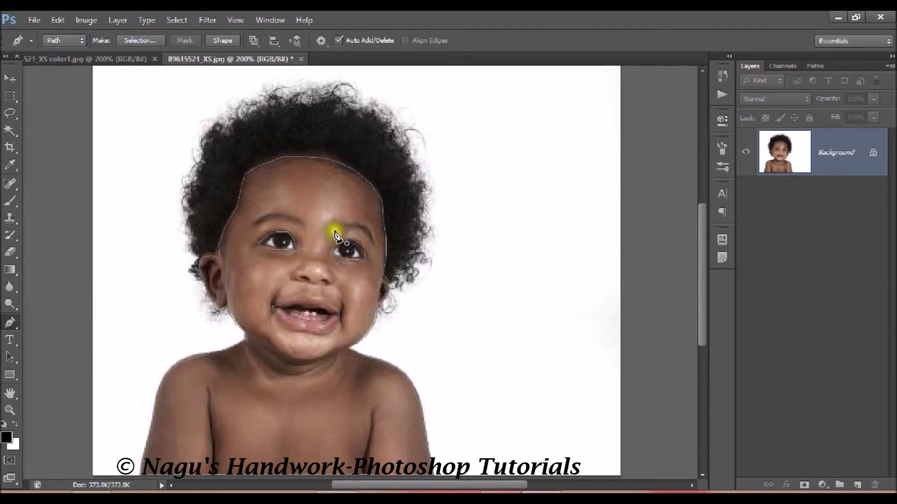
Draw a closed path around each of the baby's eyebrows.
drag(341, 223, 377, 248)
click(336, 233)
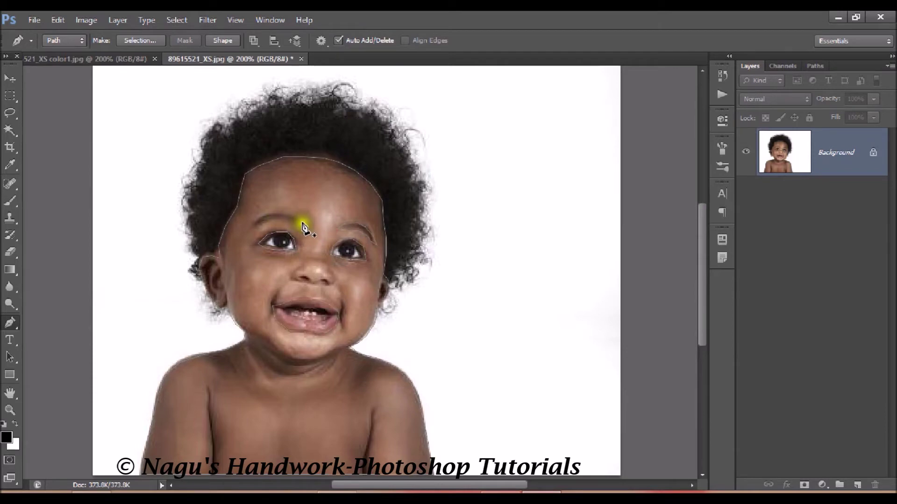
click(303, 226)
click(294, 218)
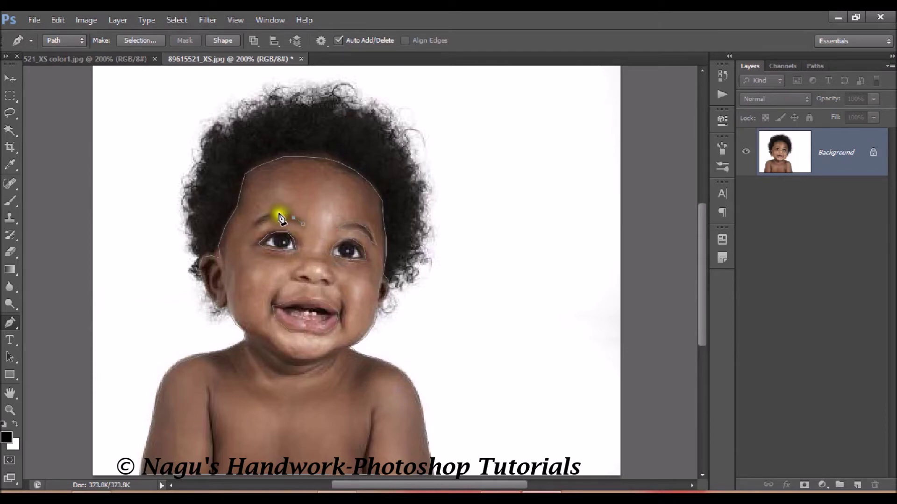
click(279, 215)
click(265, 215)
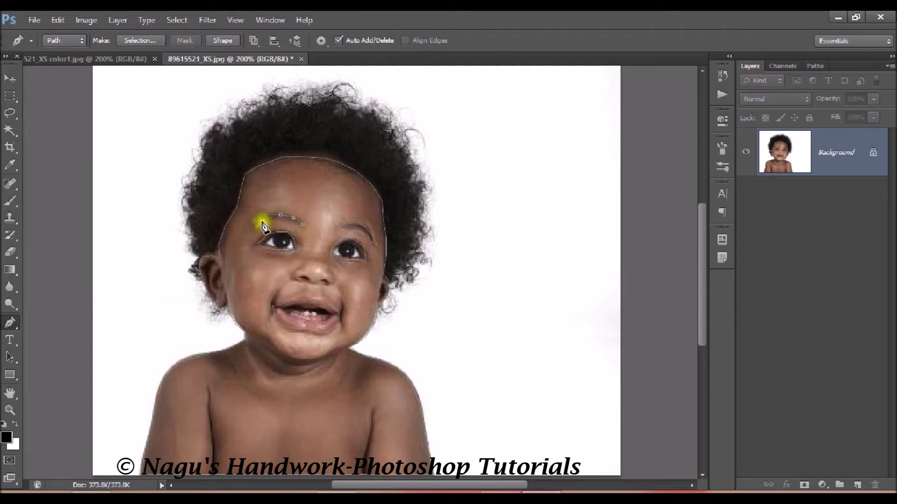
drag(264, 225, 301, 231)
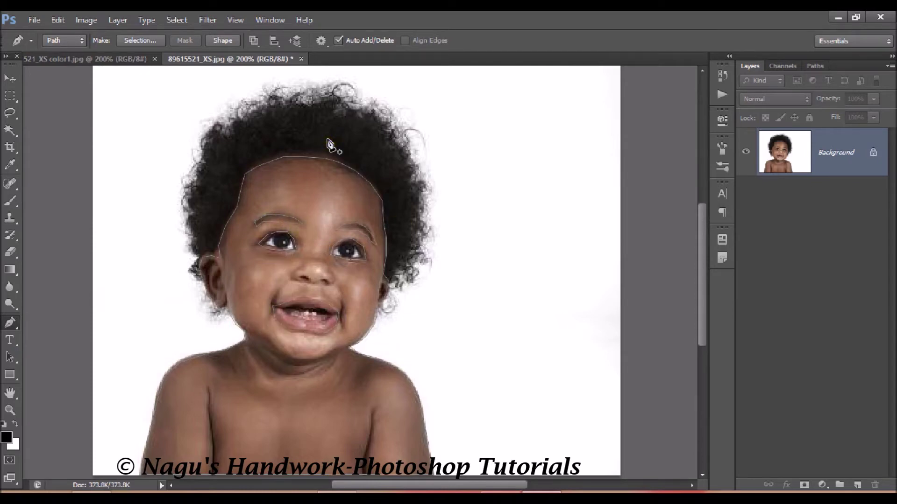
drag(273, 219, 279, 256)
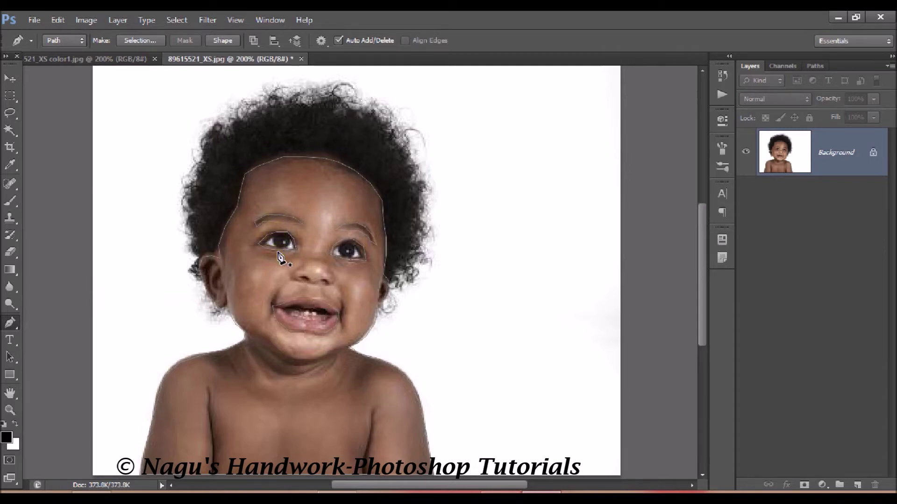
Convert the paths to a selection of the skin and feather it by 2 pixels.
key(ctrl+Return)
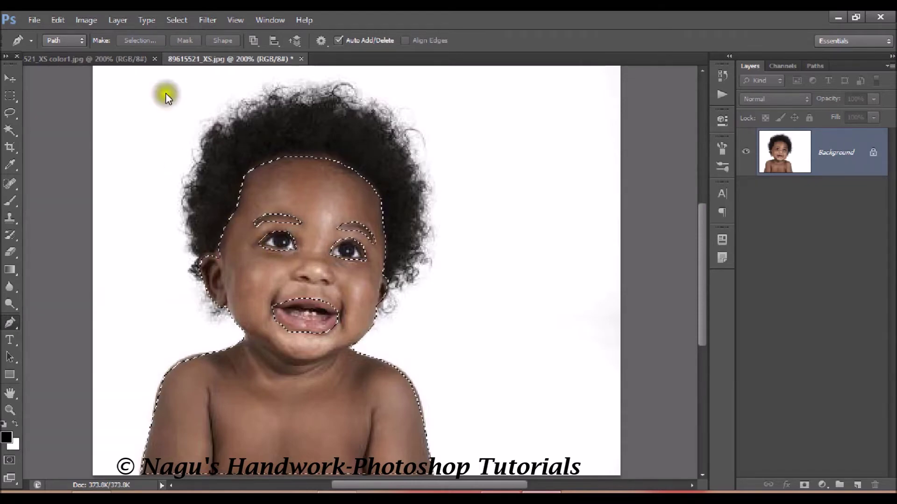
click(167, 22)
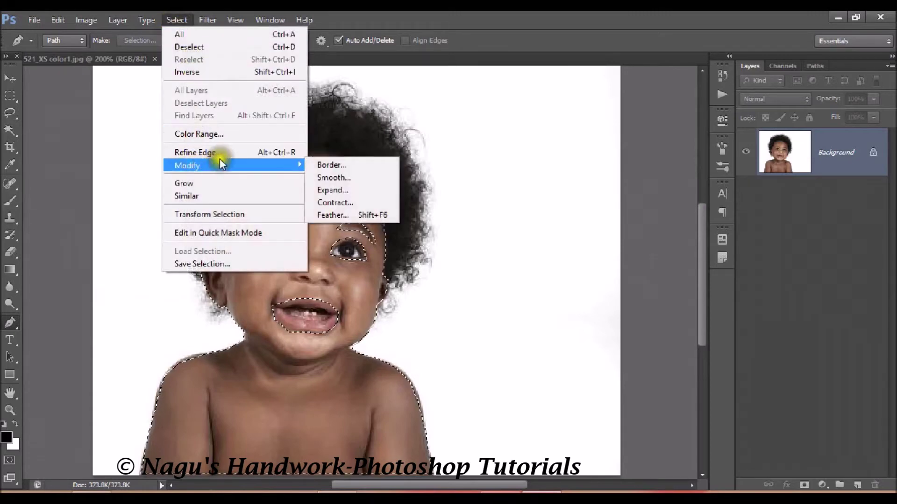
mouse_move(301, 164)
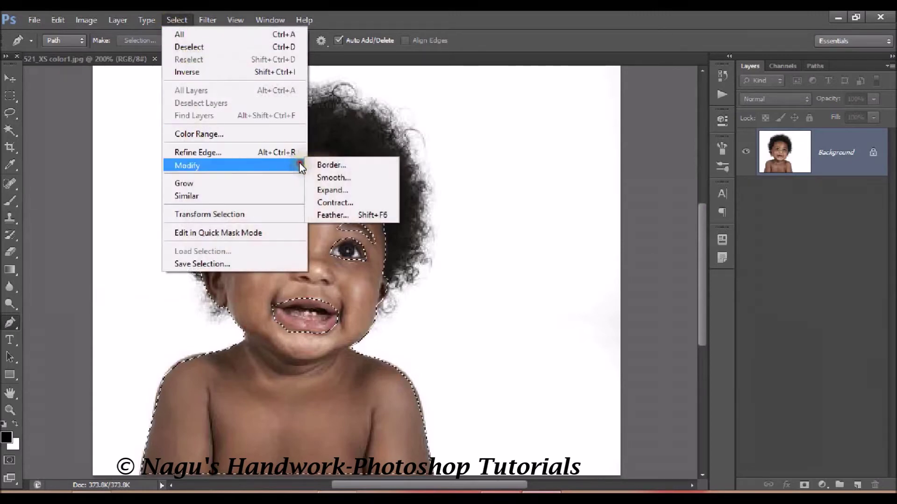
click(329, 214)
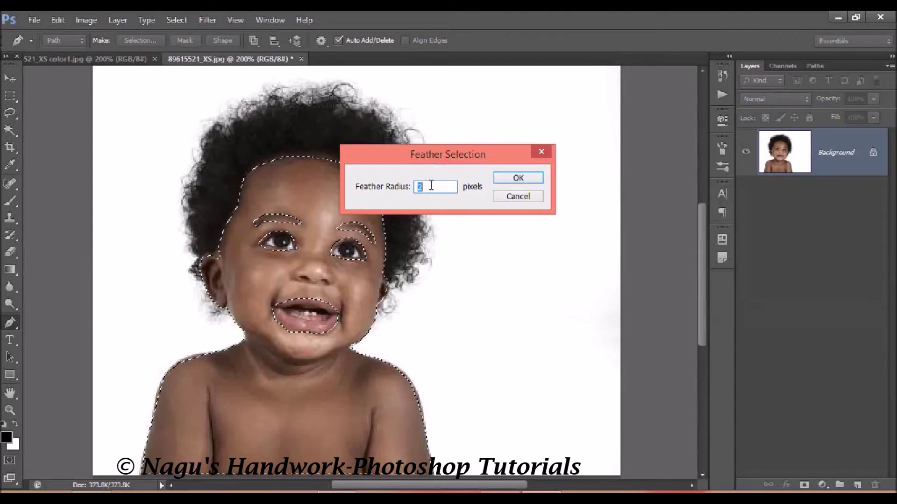
click(509, 177)
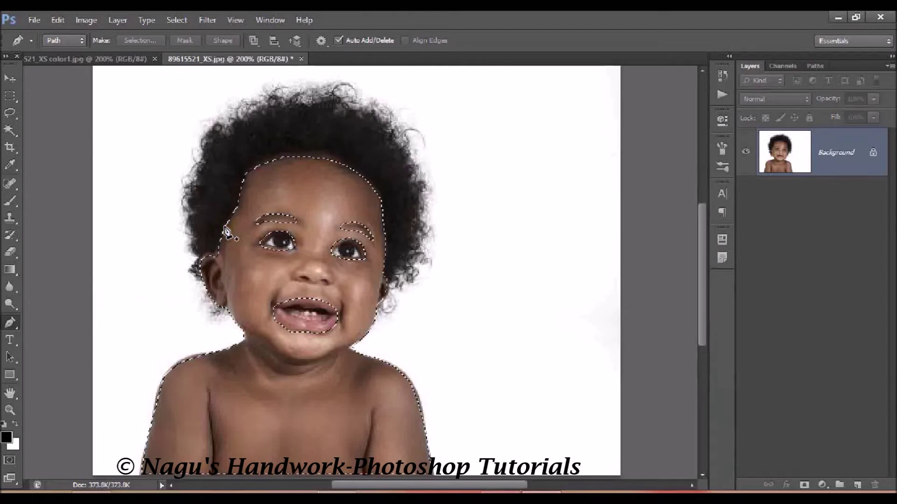
Brighten the selected skin with a Curves adjustment on the RGB channel, raising input 98 to output 155.
click(83, 20)
mouse_move(140, 53)
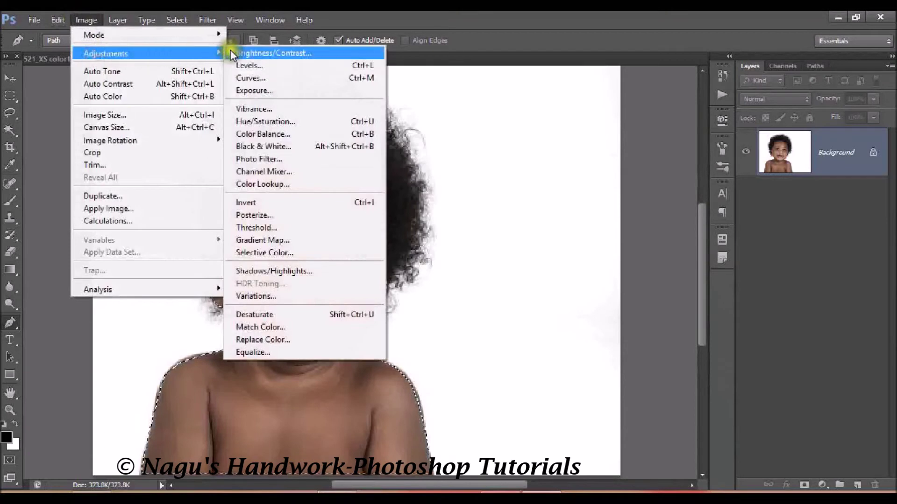
click(239, 78)
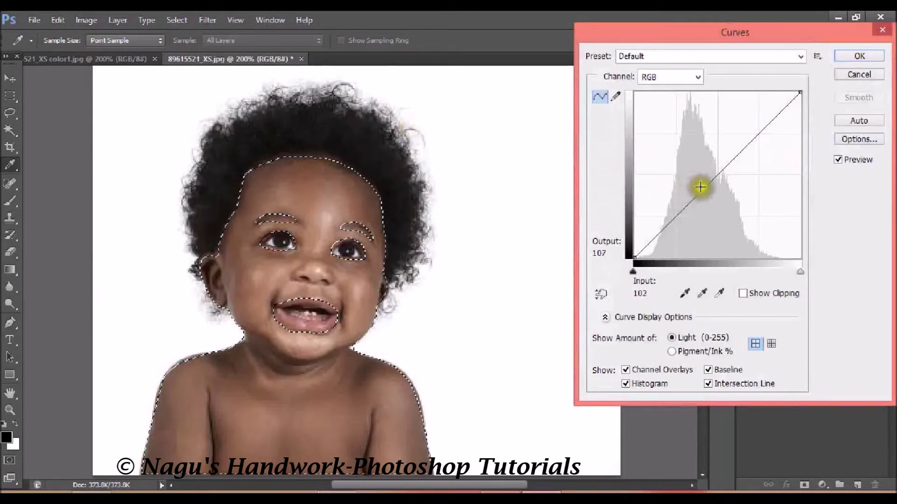
drag(699, 187, 696, 156)
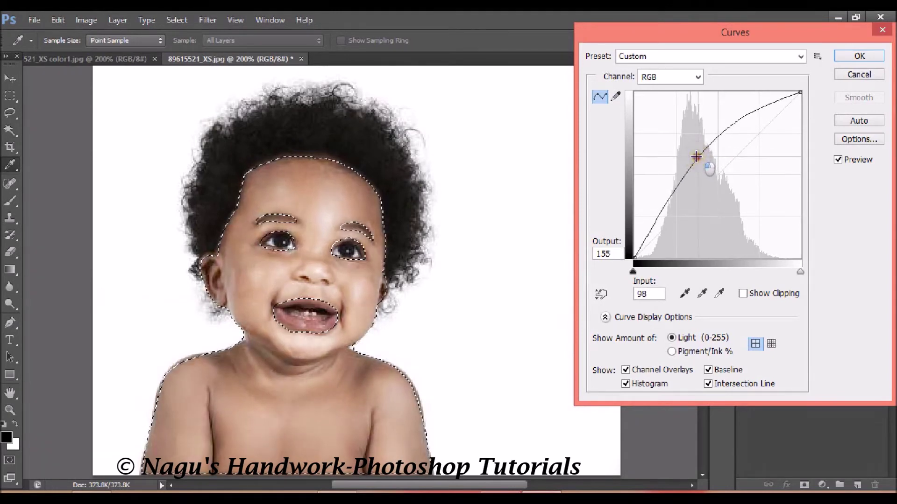
click(850, 57)
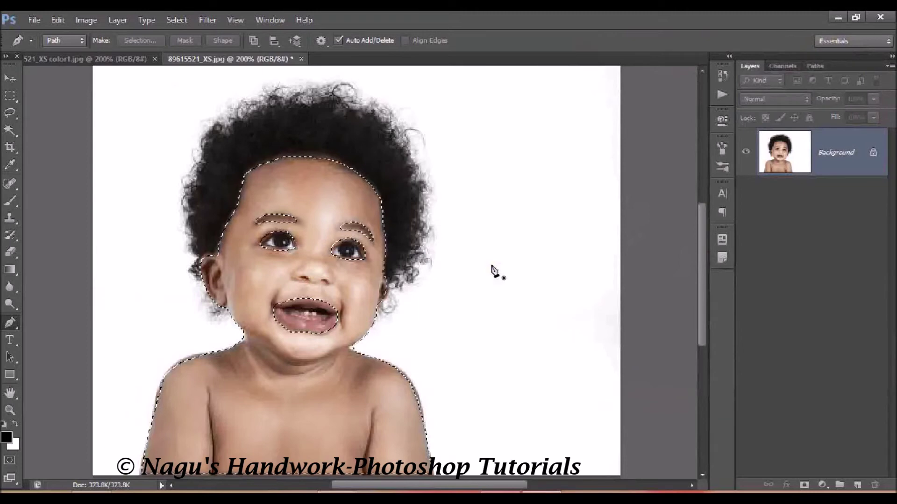
Apply a Brightness/Contrast adjustment to the selected skin, raising the brightness slightly and setting the contrast to 5.
click(82, 21)
mouse_move(86, 54)
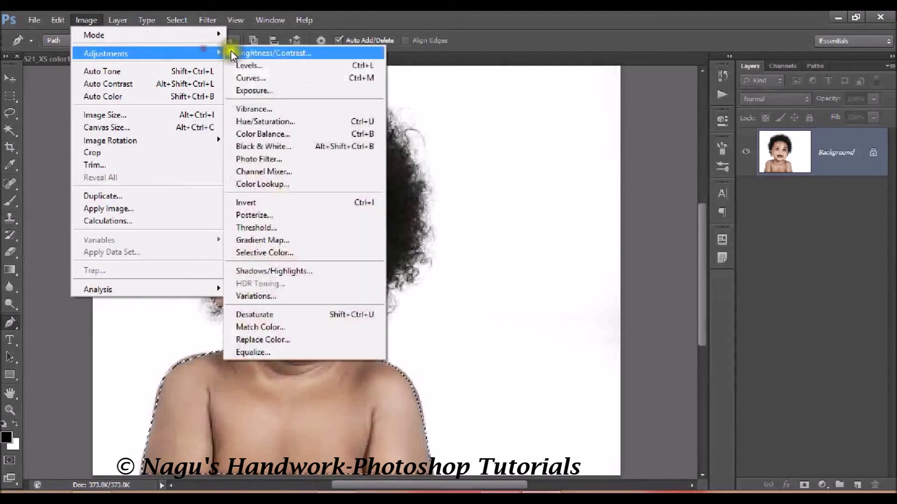
click(233, 54)
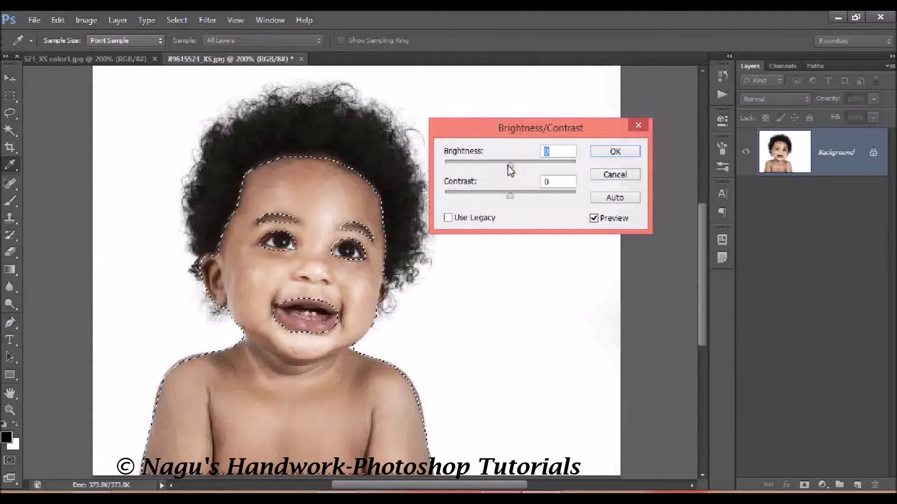
drag(508, 165, 513, 194)
click(515, 164)
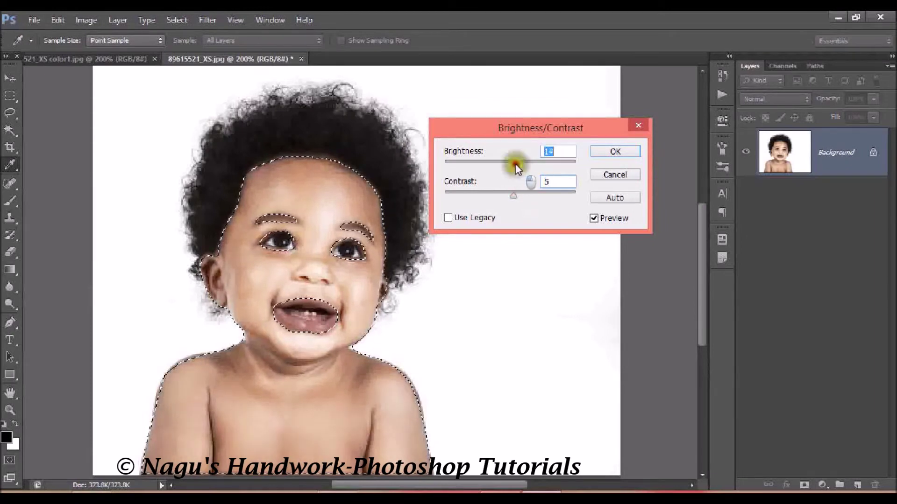
click(598, 157)
key(p)
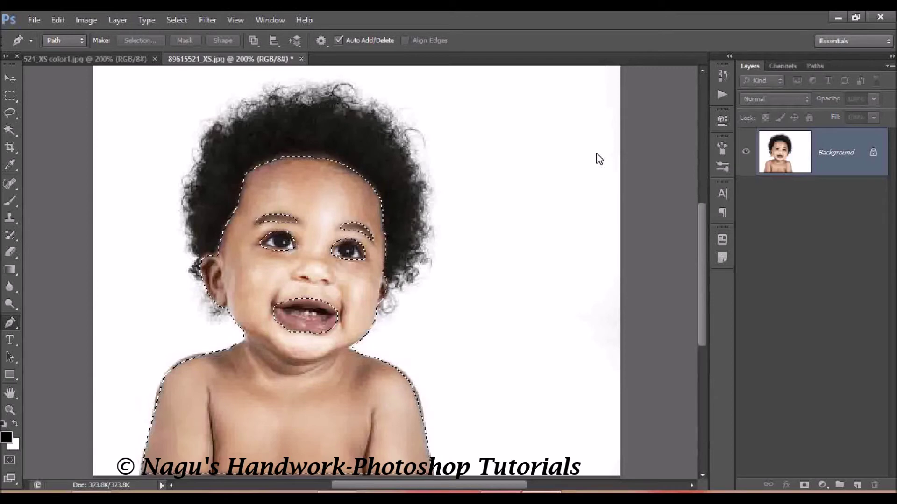
Lighten the selected skin's midtones with a Levels adjustment on the RGB channel, setting the midtone input level to 1.10.
click(86, 20)
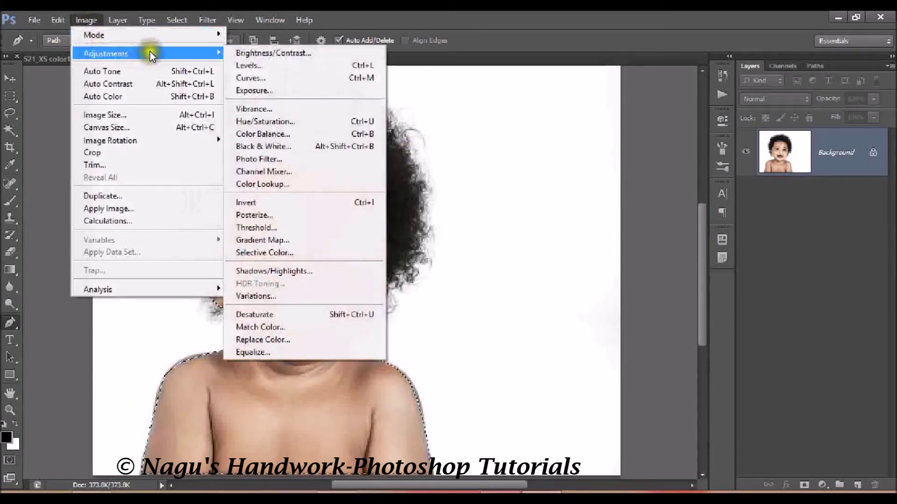
click(238, 65)
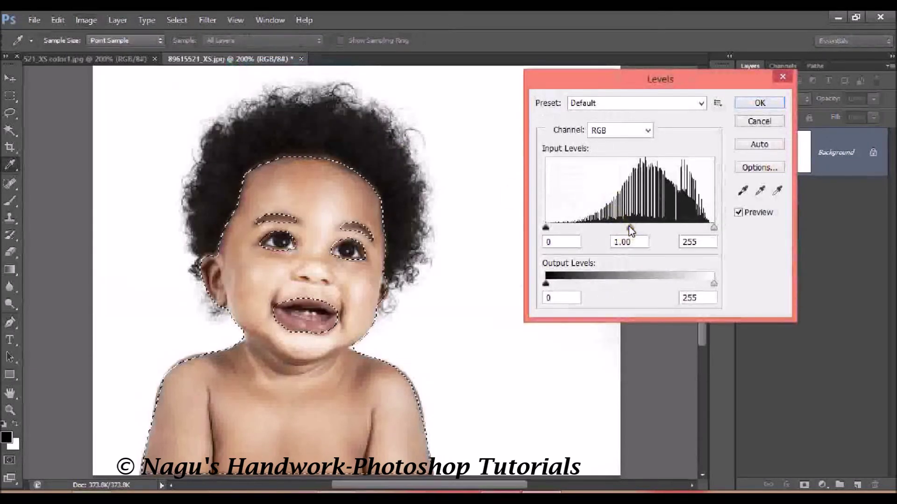
drag(631, 230, 624, 225)
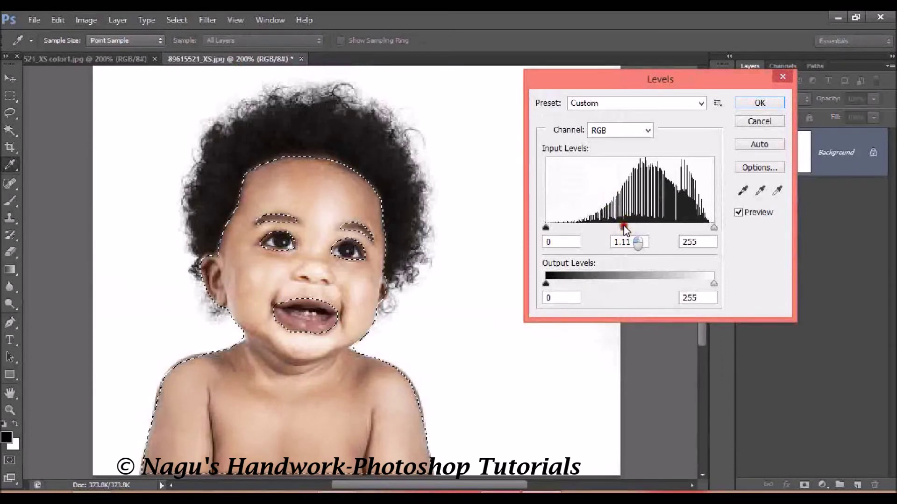
drag(624, 228, 625, 228)
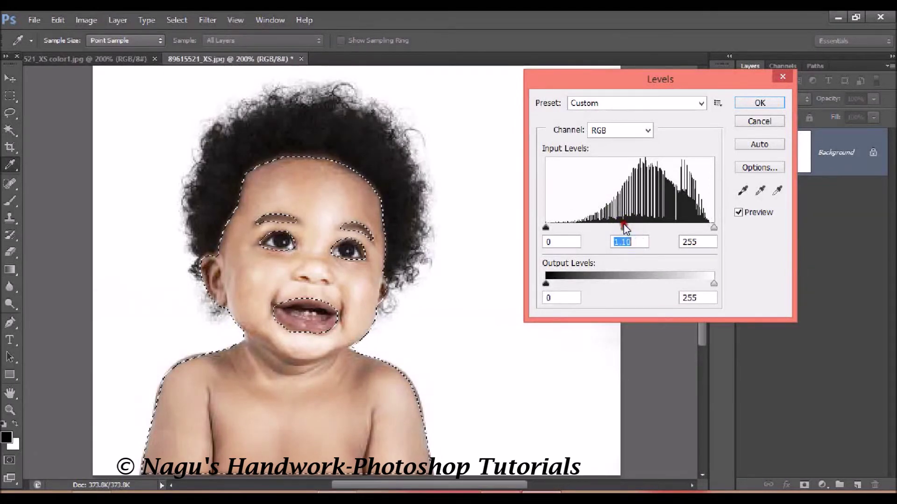
click(747, 103)
key(p)
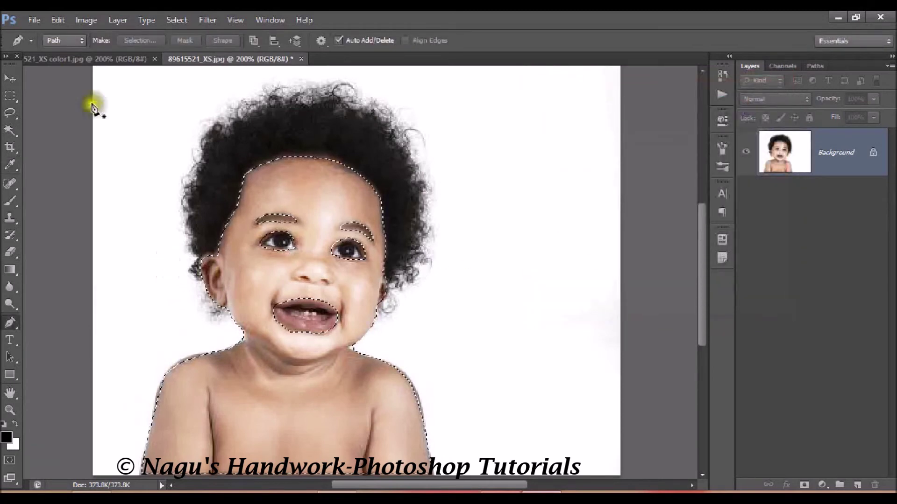
Apply an Exposure adjustment to the selected skin with exposure +0.16, offset +0.0122 and gamma correction 0.95.
click(85, 23)
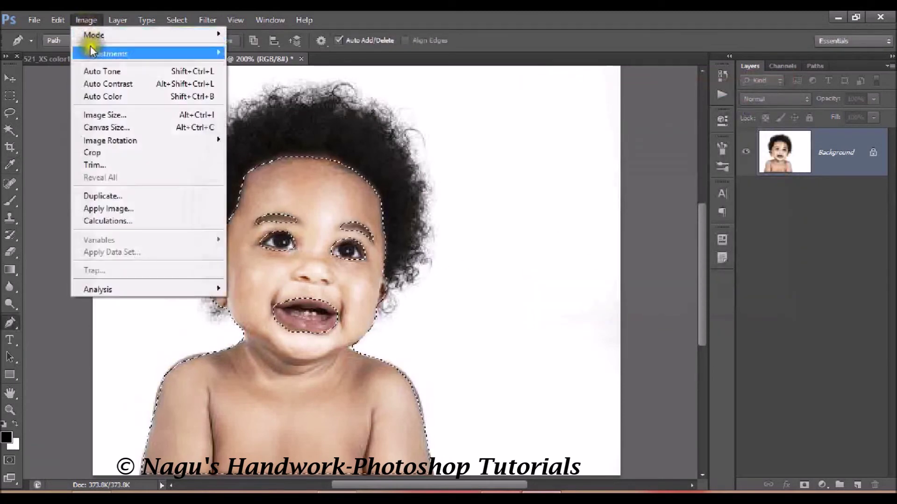
mouse_move(117, 52)
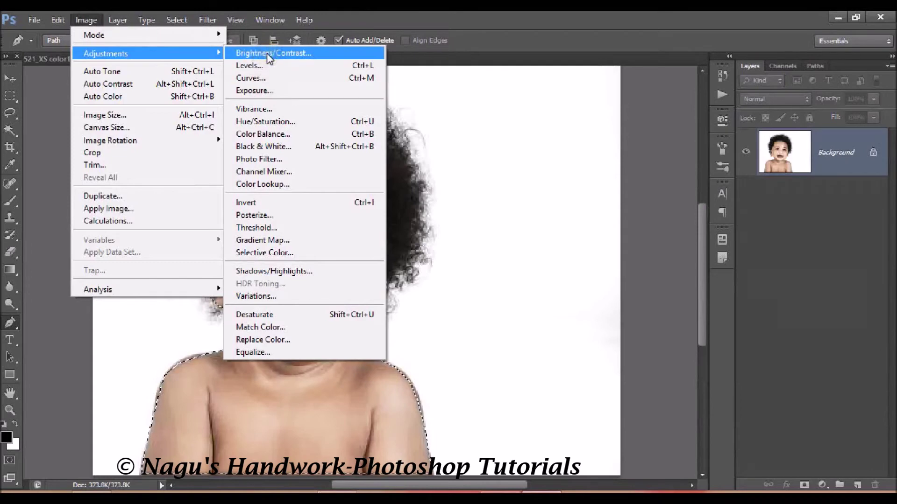
click(266, 93)
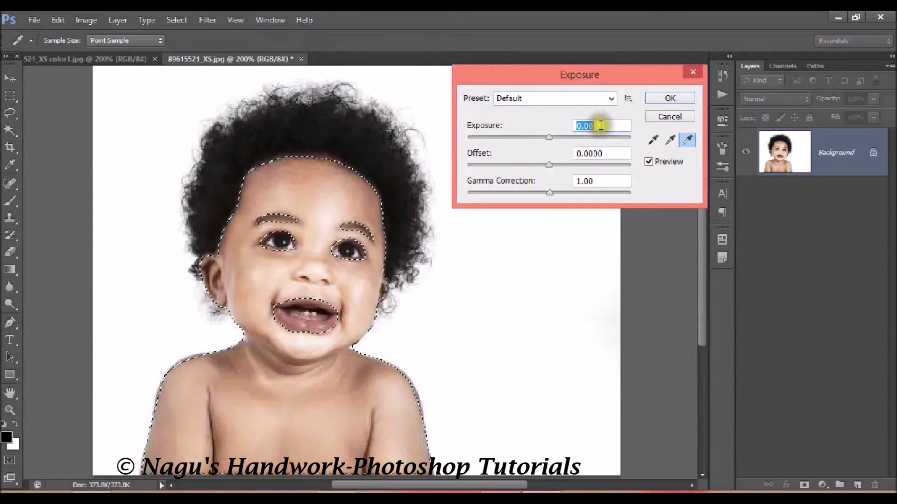
drag(546, 134, 550, 138)
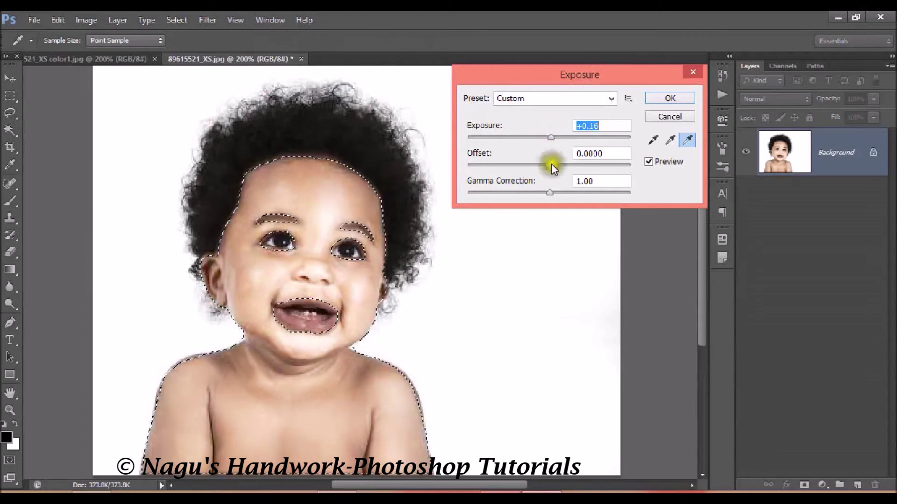
drag(548, 191, 550, 166)
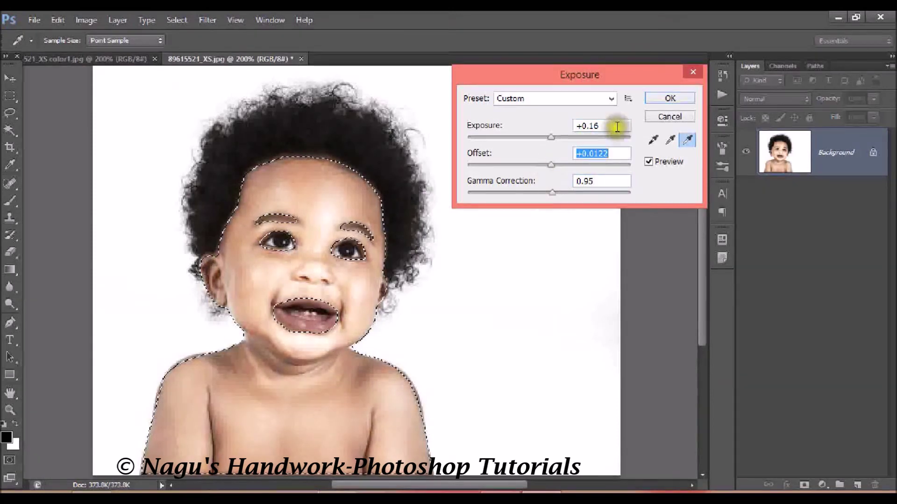
click(659, 100)
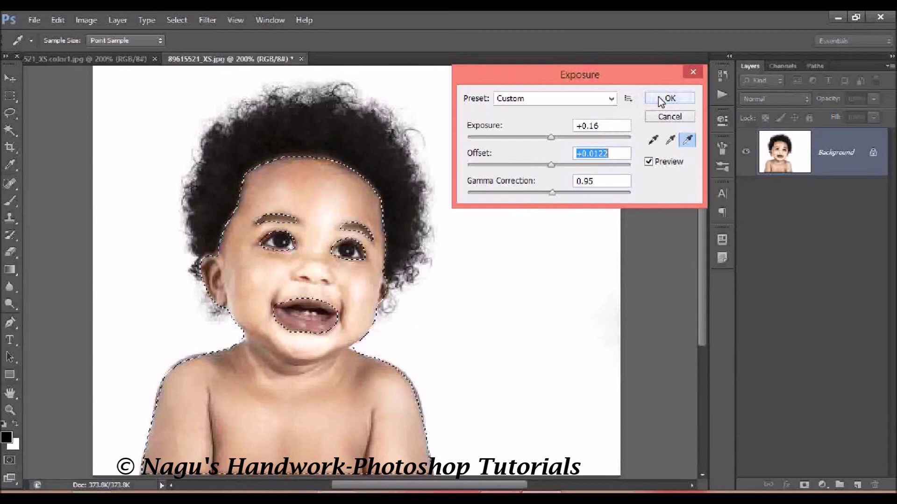
click(661, 99)
key(p)
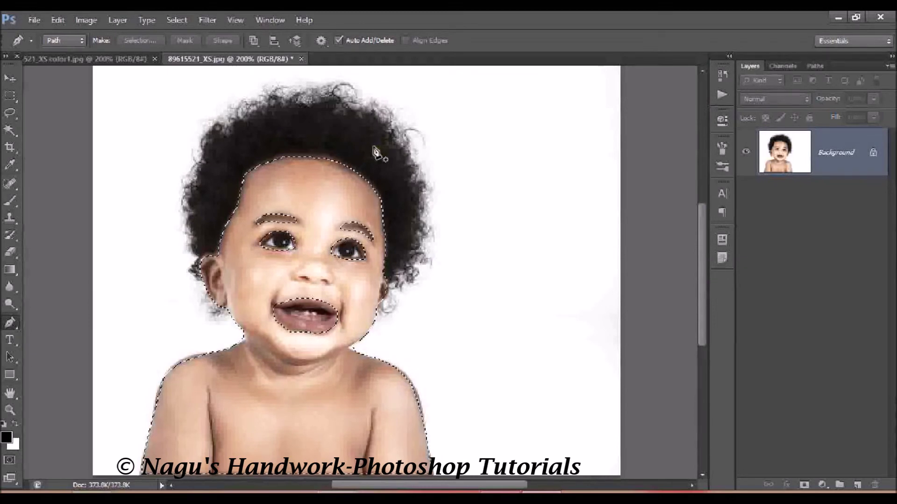
Deselect the baby's skin.
click(330, 206)
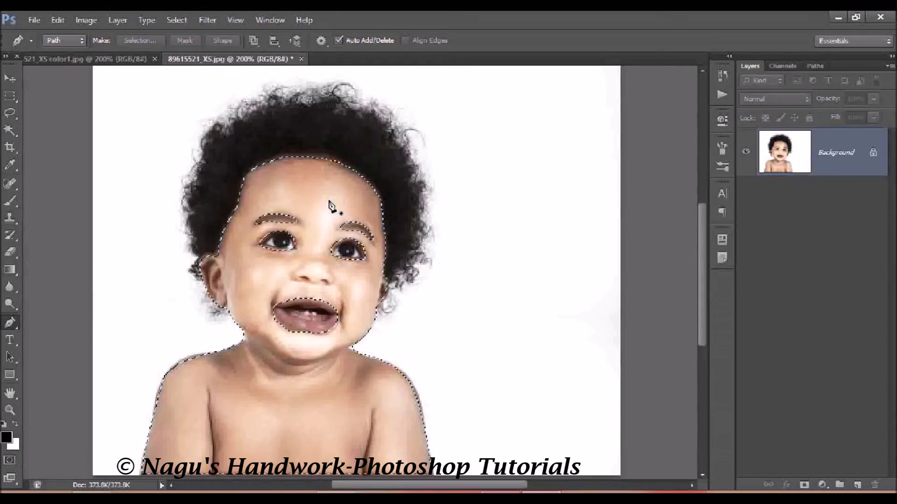
key(ctrl+d)
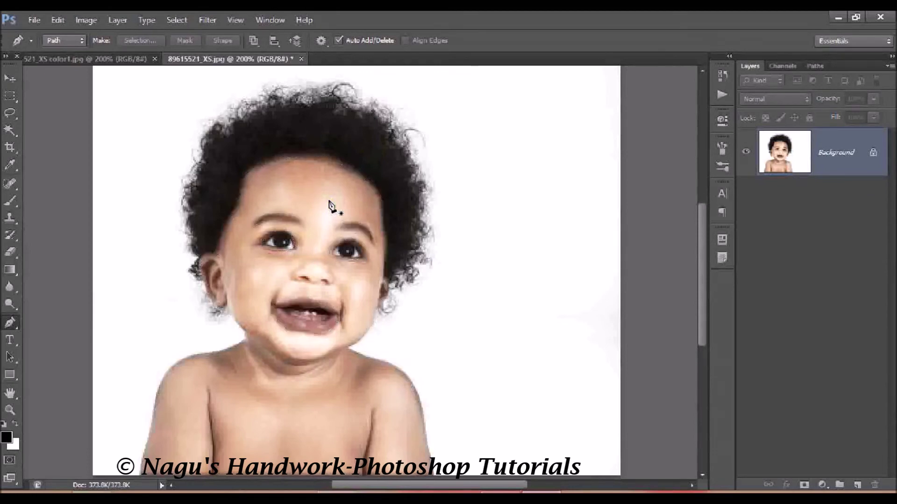
click(177, 18)
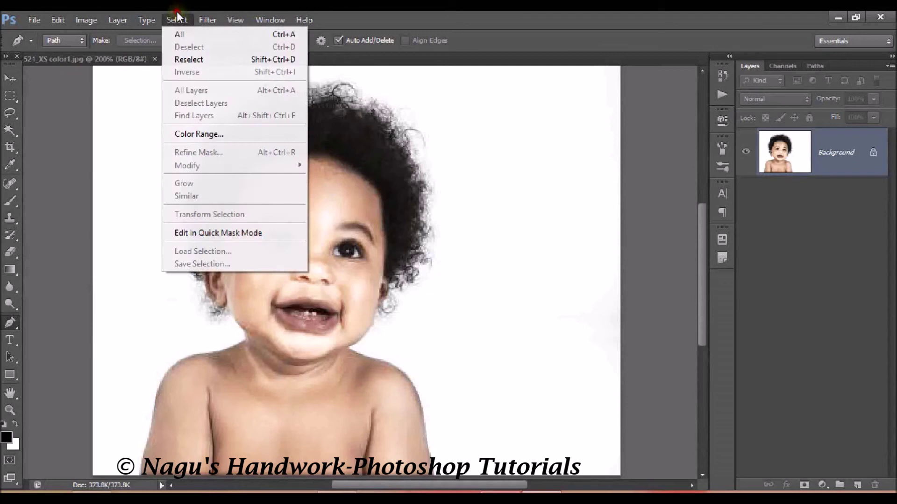
click(123, 132)
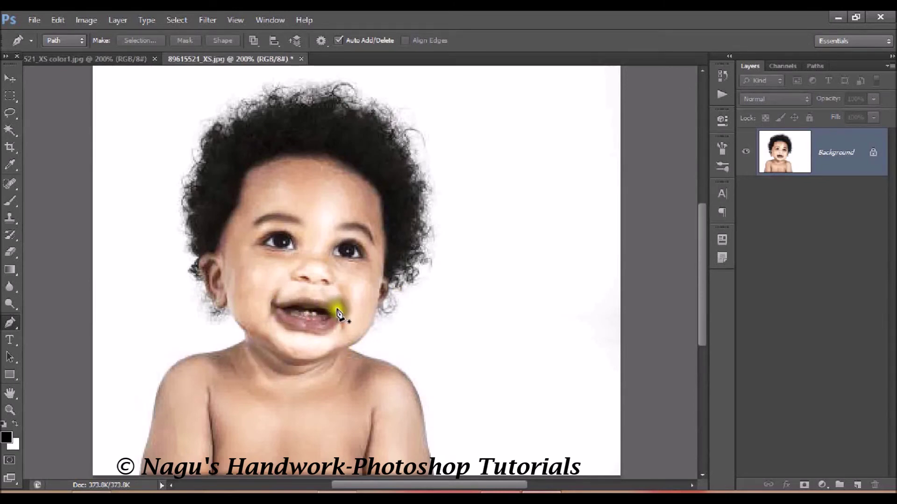
Draw a closed path around the outer edge of the baby's lips with the Pen tool.
click(274, 306)
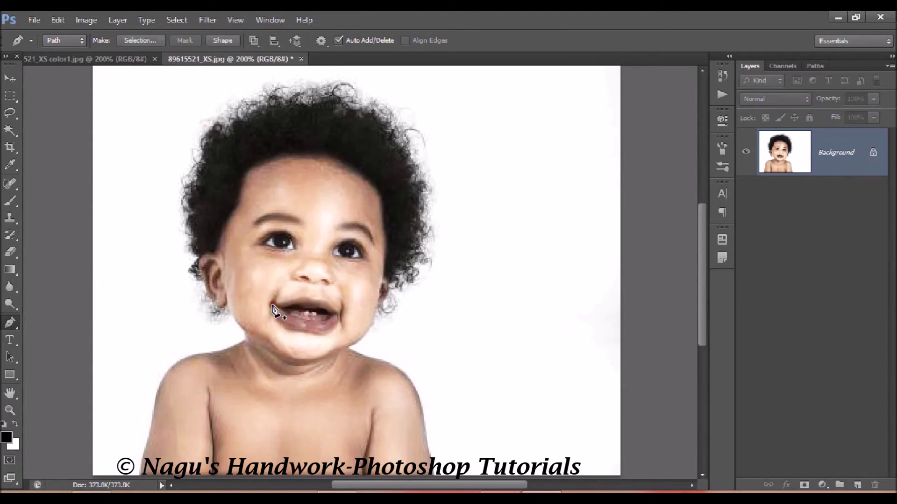
drag(287, 306, 330, 327)
click(304, 304)
click(335, 311)
click(336, 313)
click(320, 331)
click(310, 331)
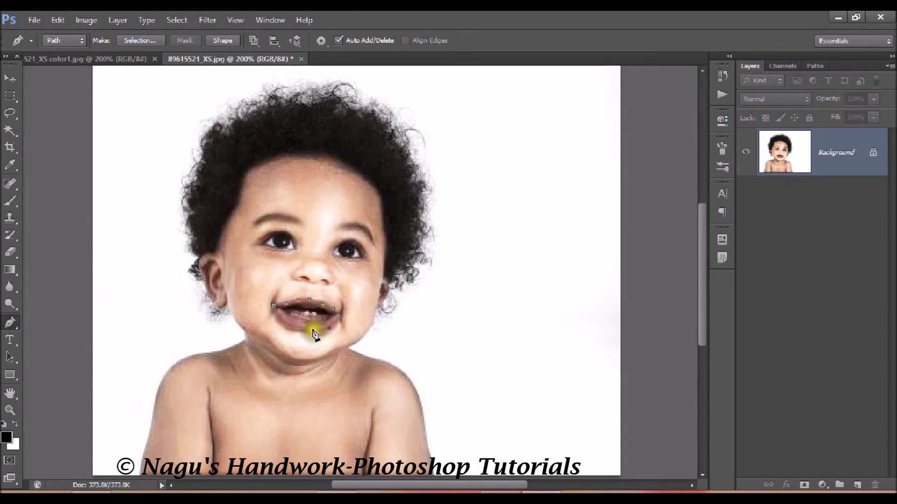
click(314, 335)
click(310, 332)
click(311, 332)
click(304, 335)
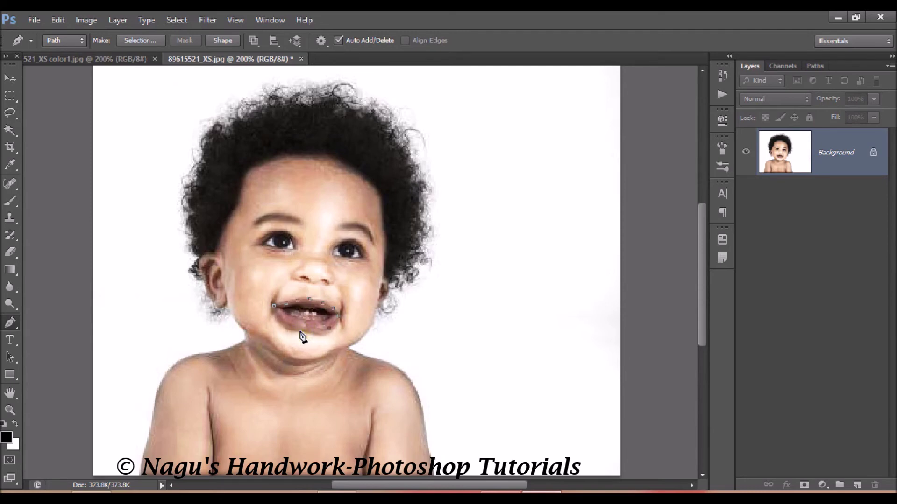
drag(302, 336, 331, 312)
click(273, 311)
click(294, 310)
Convert the lip path to a selection and feather it by 2 pixels.
key(ctrl+Return)
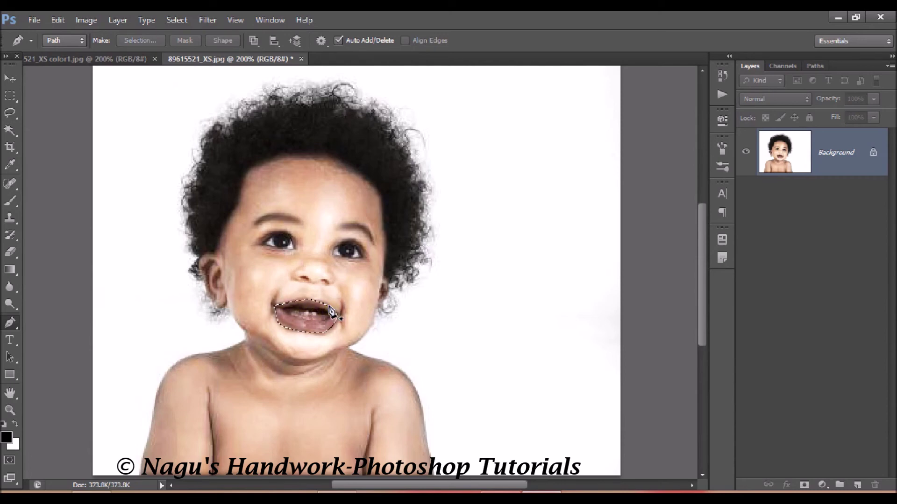
key(shift+F6)
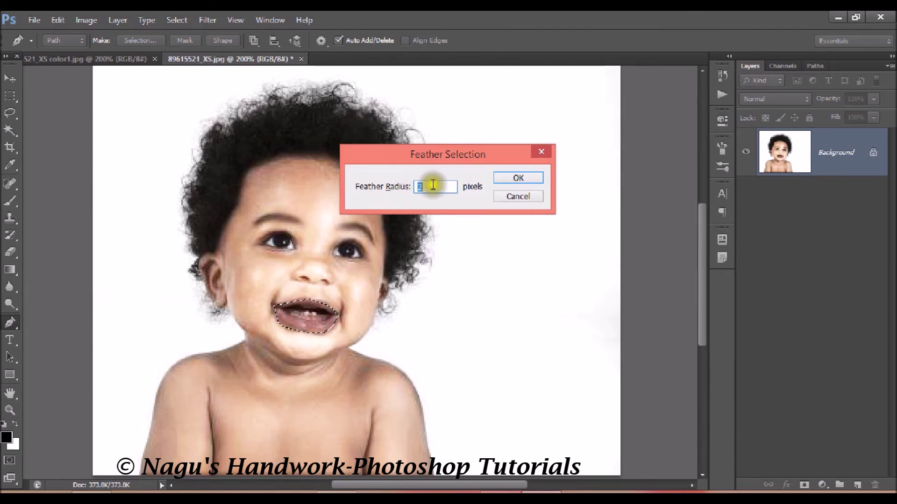
click(509, 178)
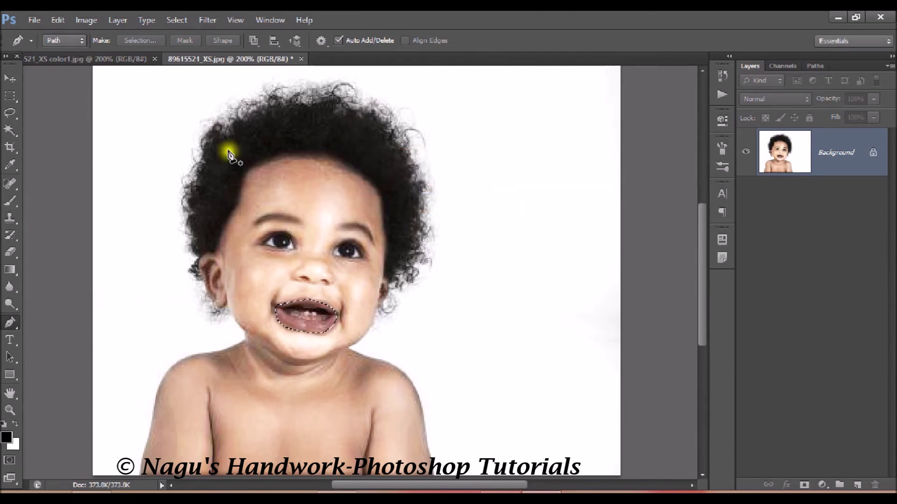
Apply a Brightness/Contrast adjustment to the selected lips with brightness 26 and contrast 12.
click(89, 20)
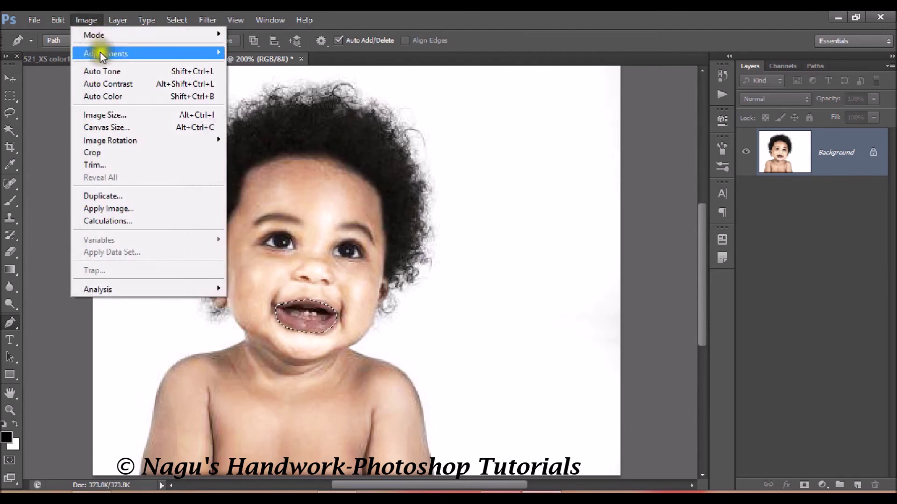
mouse_move(102, 54)
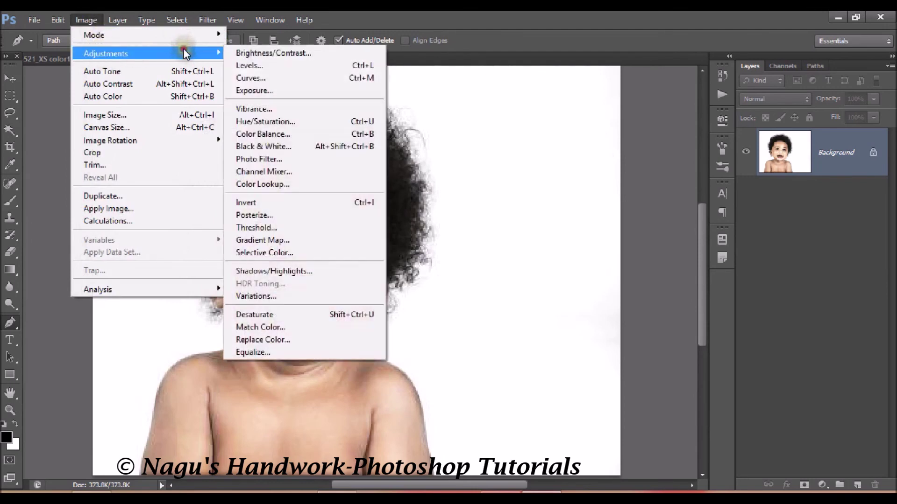
click(262, 54)
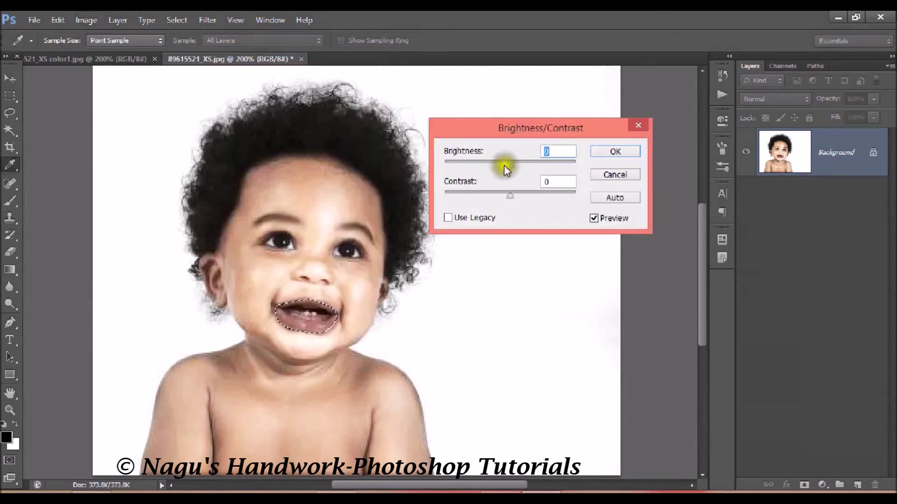
drag(509, 164, 521, 165)
drag(510, 194, 517, 195)
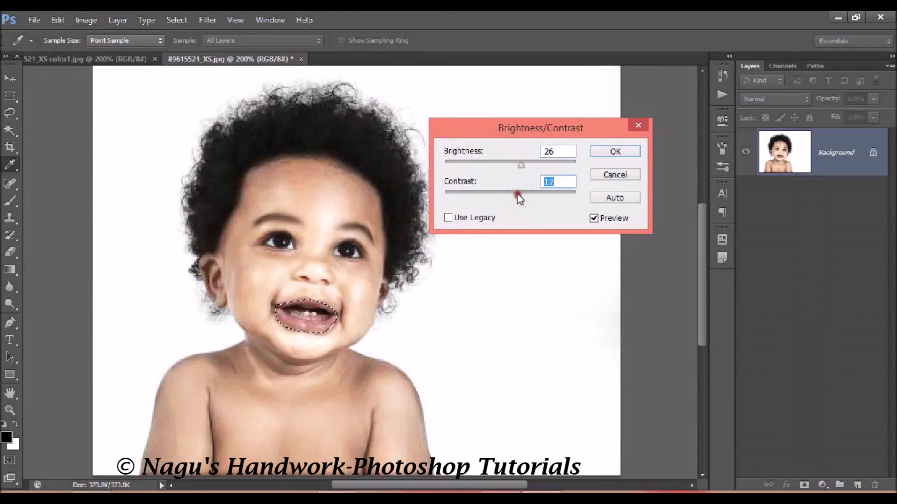
click(593, 152)
key(p)
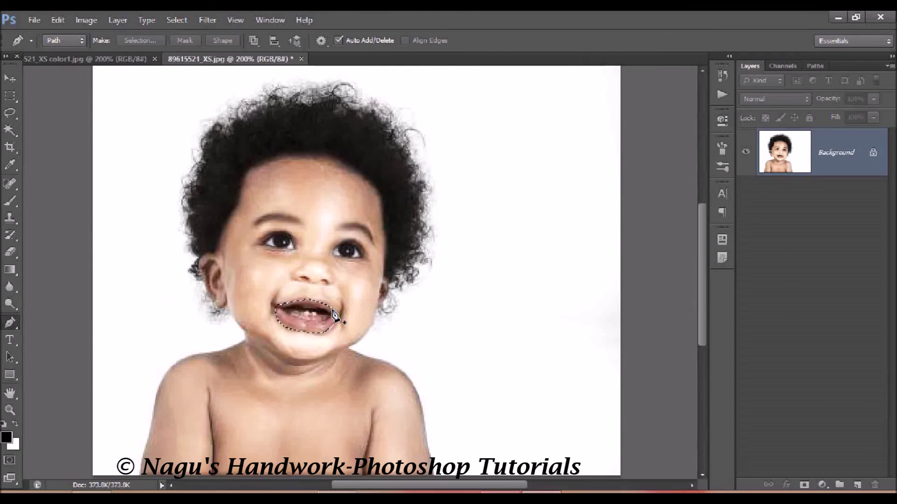
Redden the selected lips with a Color Balance adjustment, setting the midtones' cyan-red level to +53, and deselect them.
key(ctrl+b)
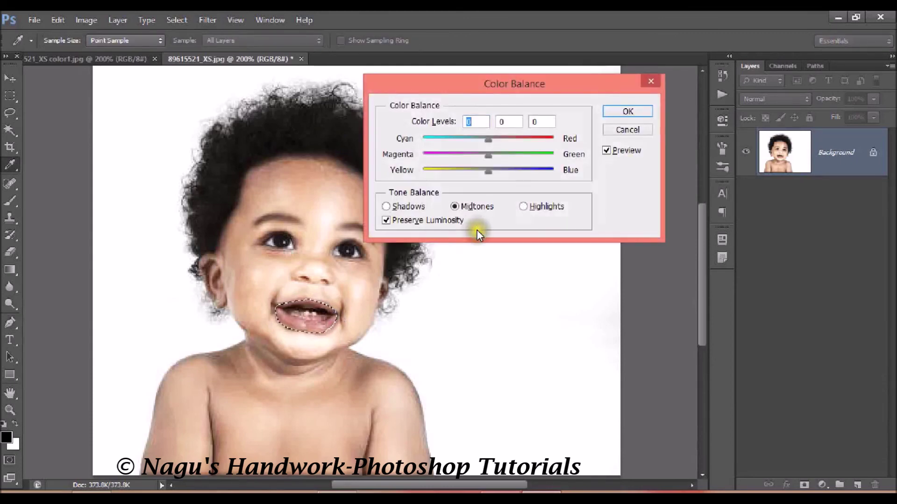
drag(489, 142, 509, 141)
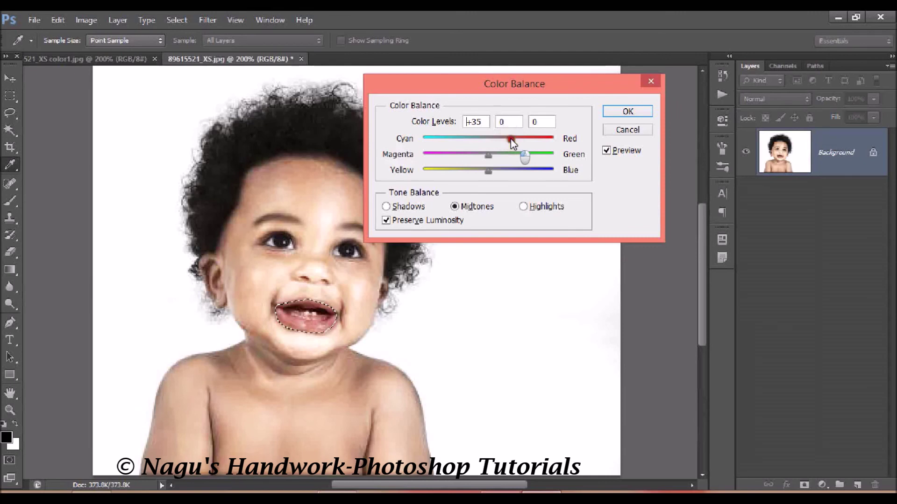
drag(512, 138, 522, 140)
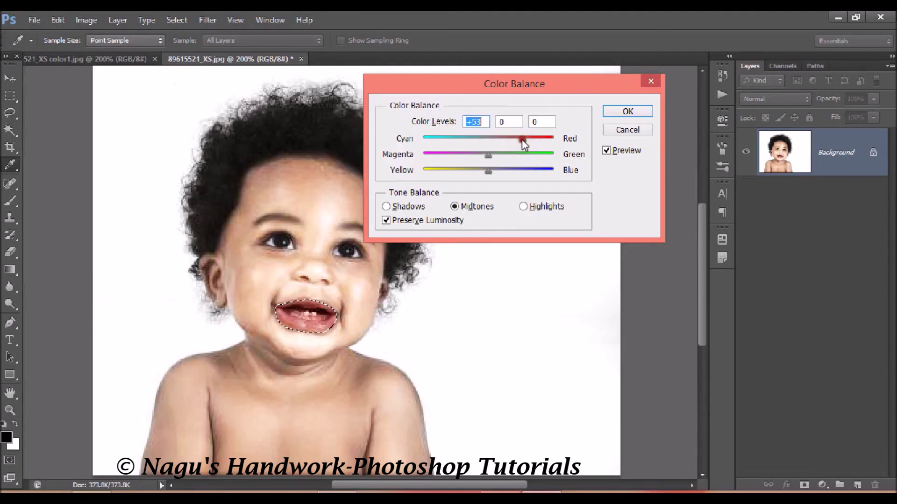
click(615, 111)
key(p)
key(ctrl+d)
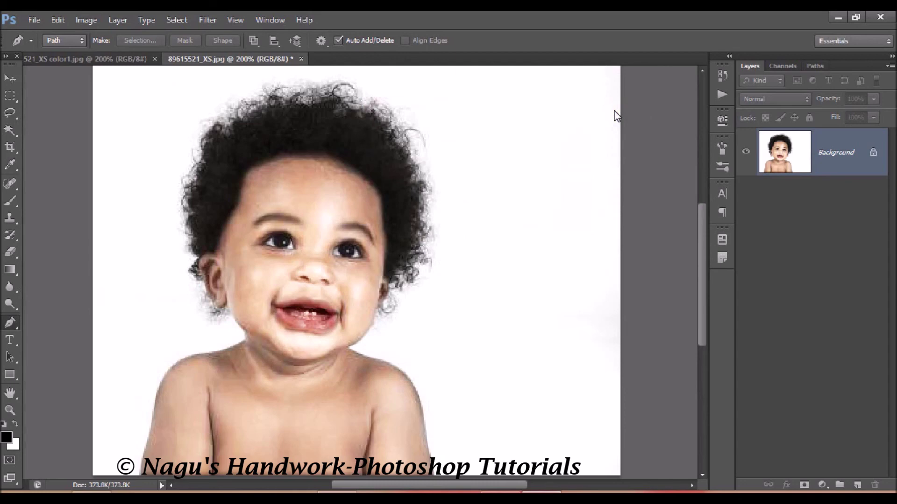